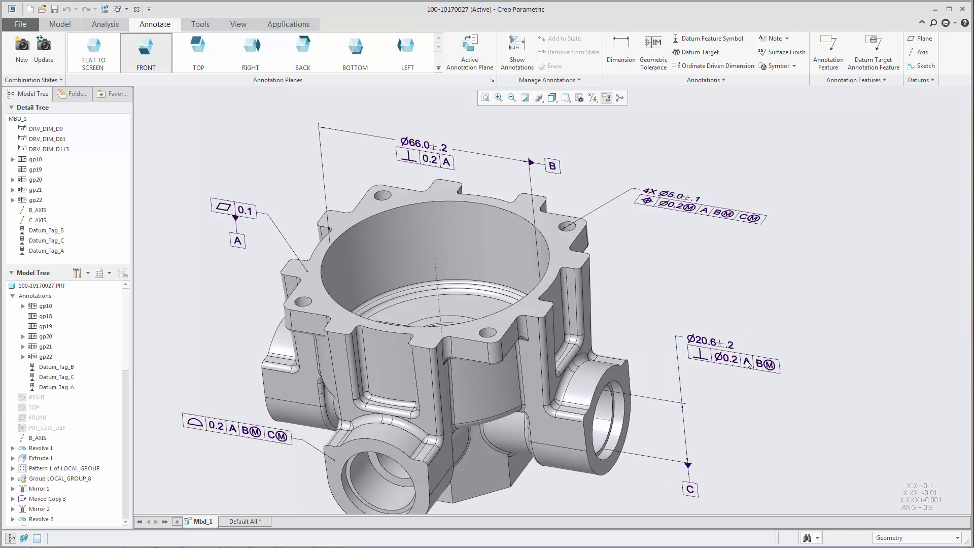
Expand tolerances gp10 and gp21 in the Model Tree to show DRF9 and DRF10, then select DRF10
left_click(746, 363)
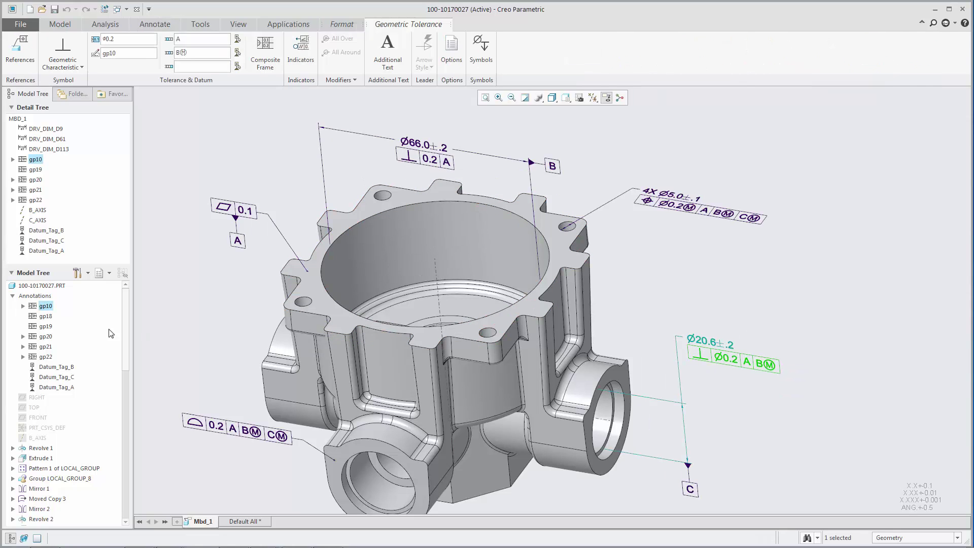
left_click(23, 306)
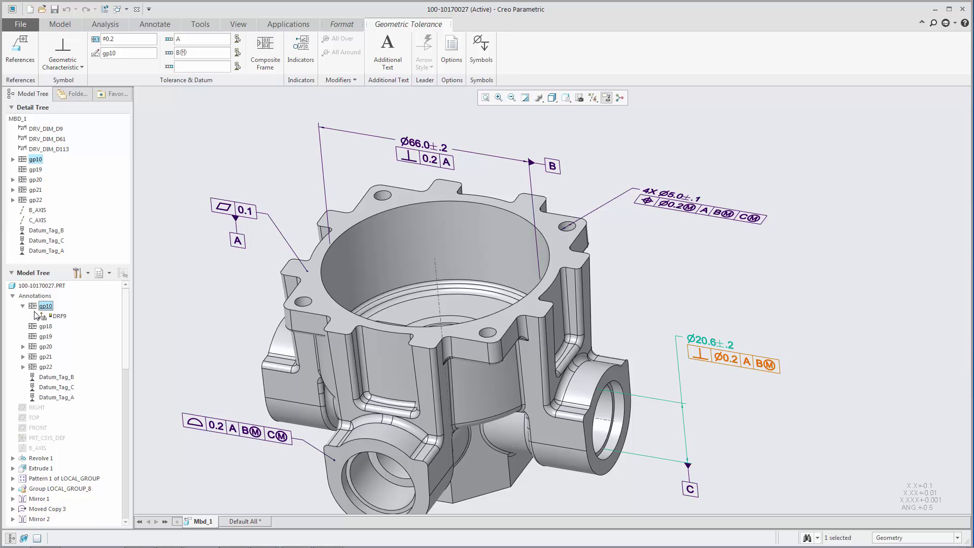
left_click(43, 319)
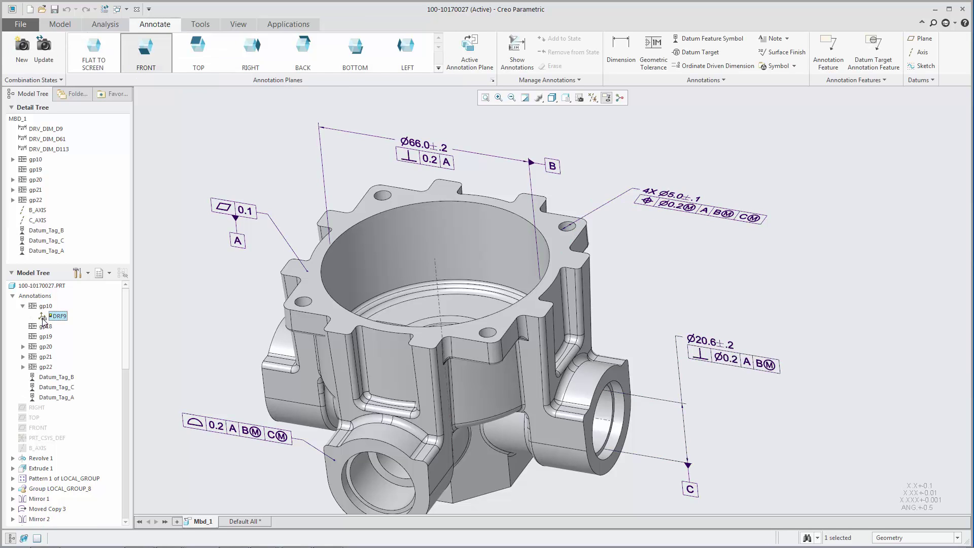
left_click(673, 206)
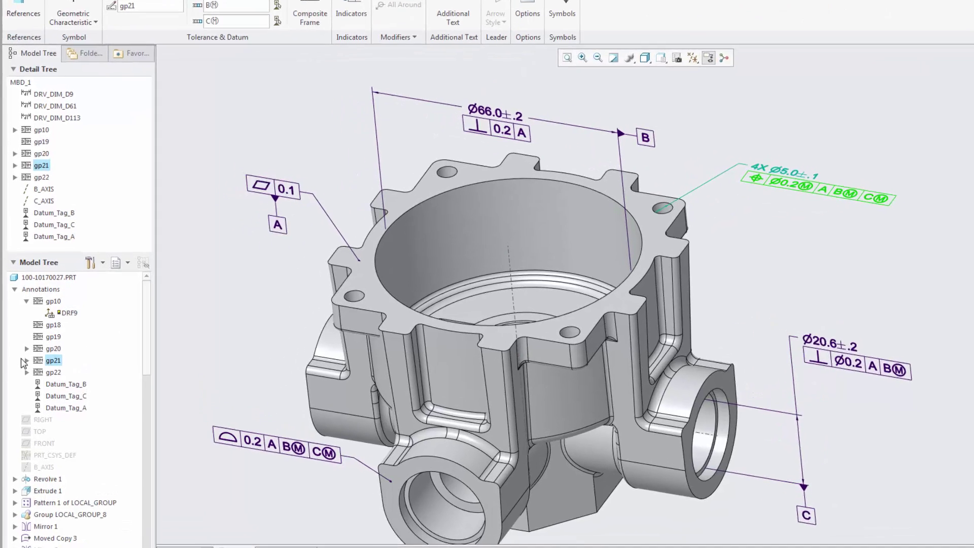
left_click(27, 361)
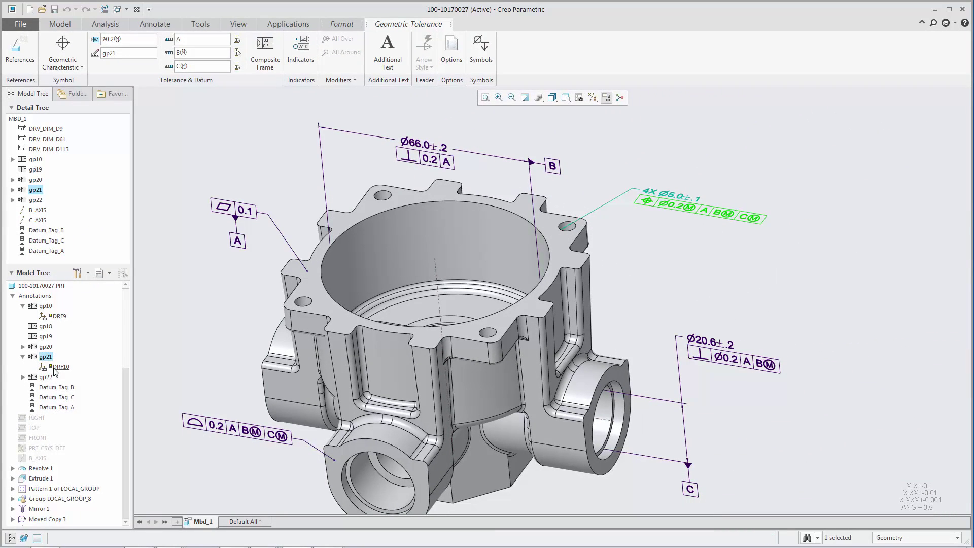
left_click(59, 369)
Give DRF10 a coordinate system with origin on the flange surface and B_AXIS, Y oriented by C_AXIS
right_click(64, 373)
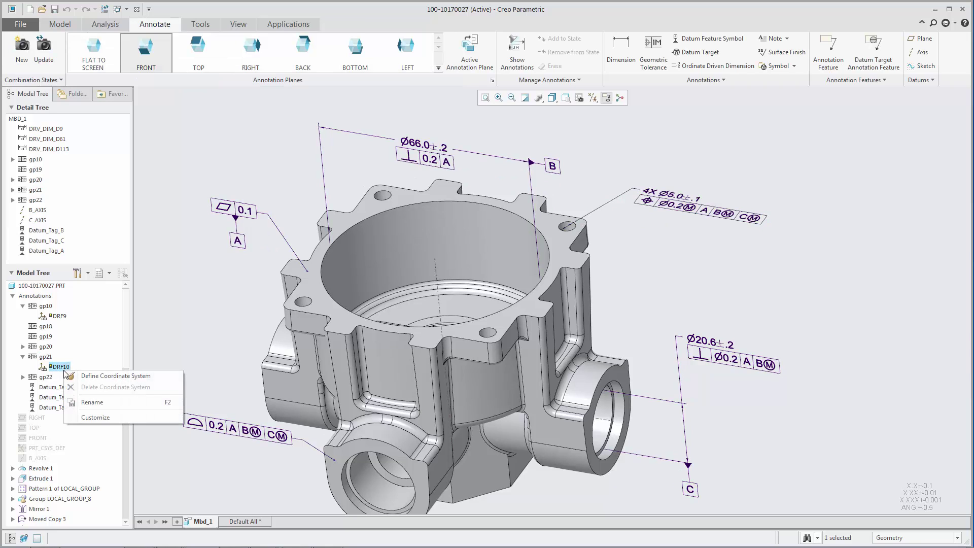
left_click(100, 377)
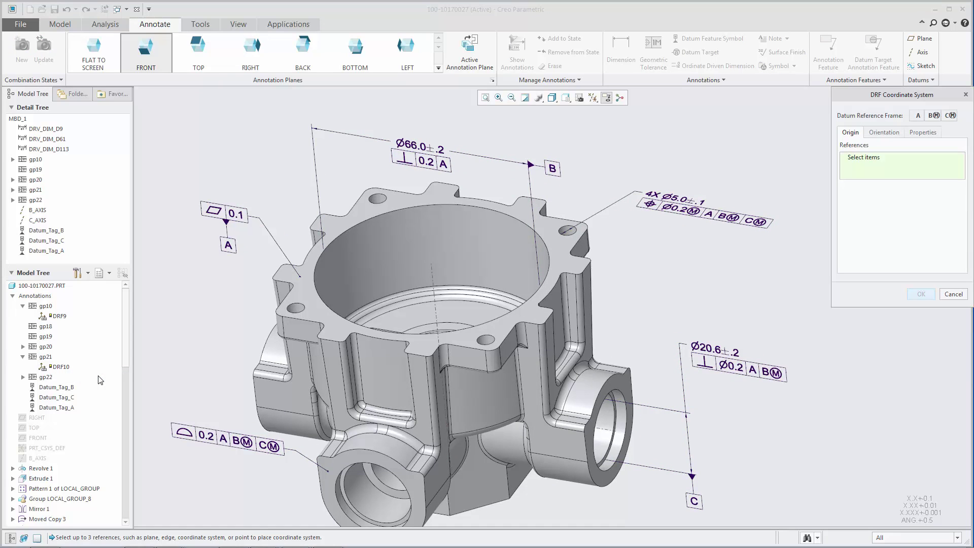
left_click(396, 203)
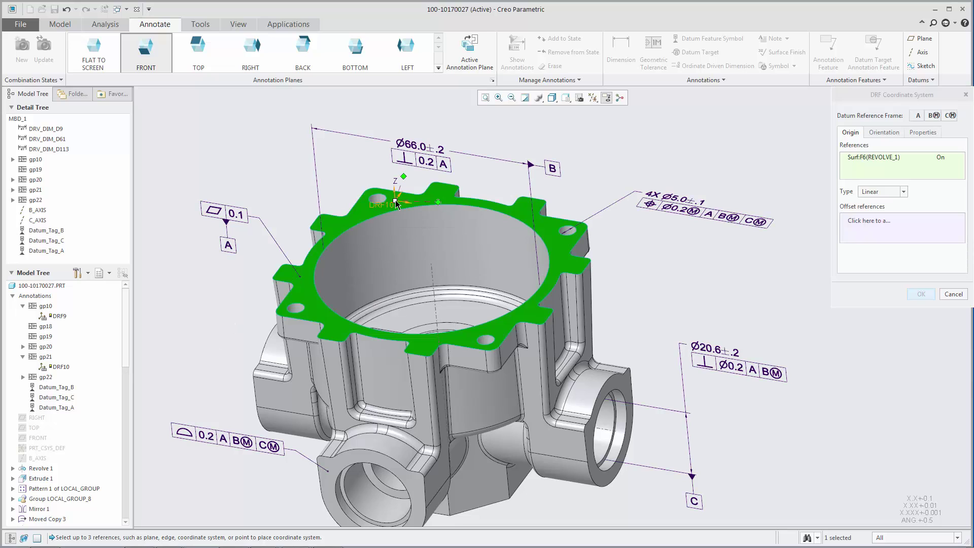
left_click(433, 284)
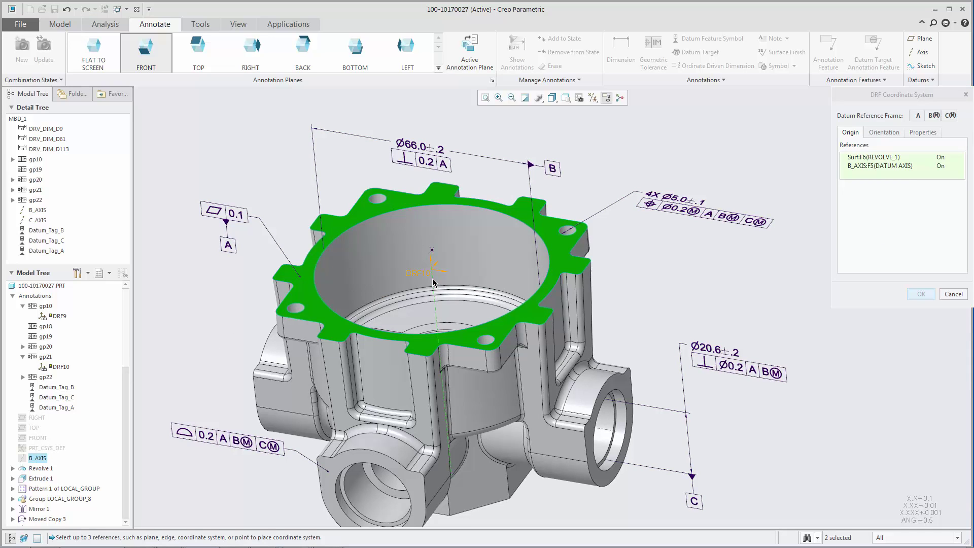
left_click(882, 134)
left_click(911, 225)
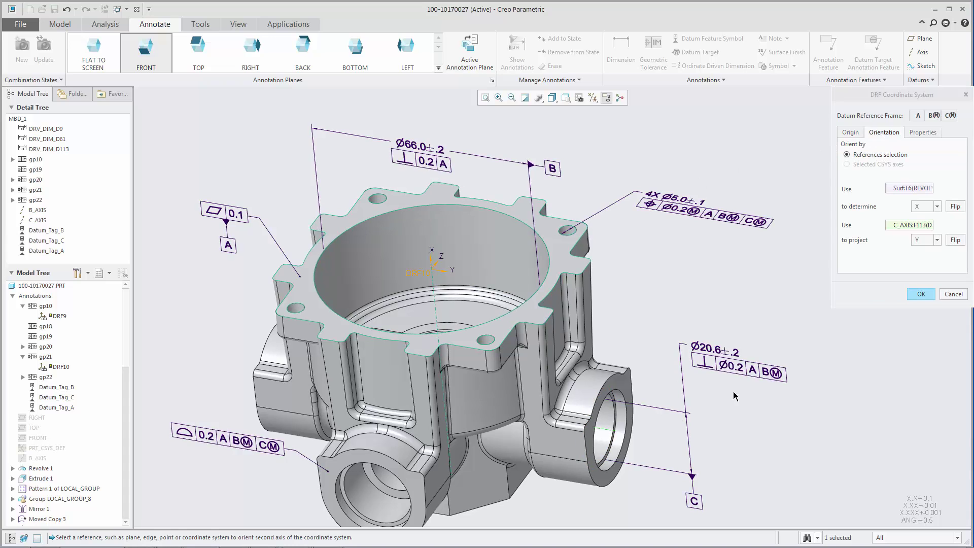
left_click(918, 295)
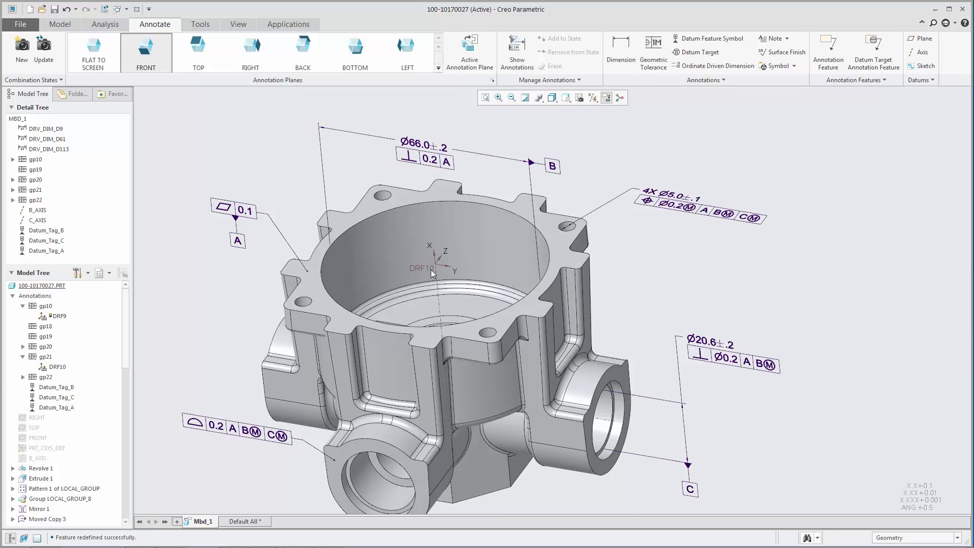
left_click(432, 270)
right_click(432, 270)
left_click(480, 276)
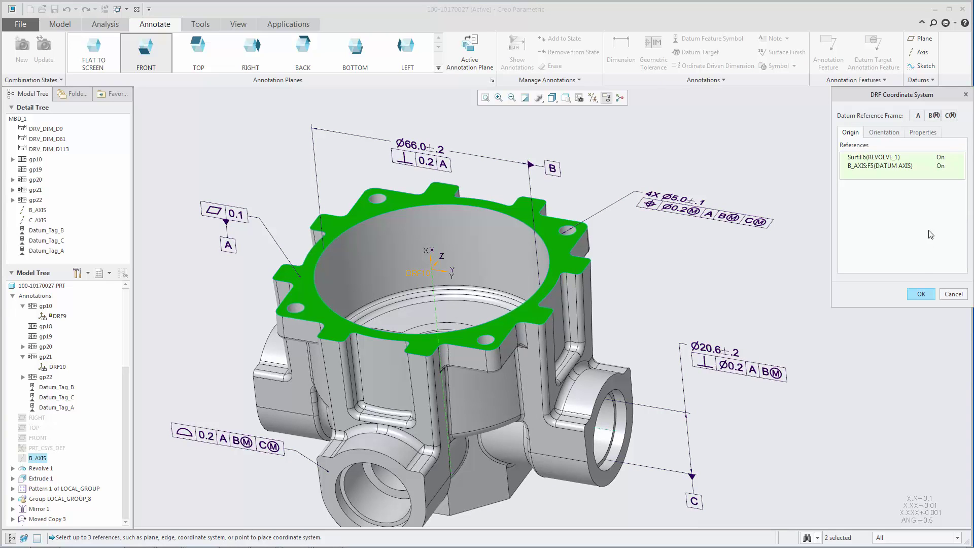
left_click(919, 294)
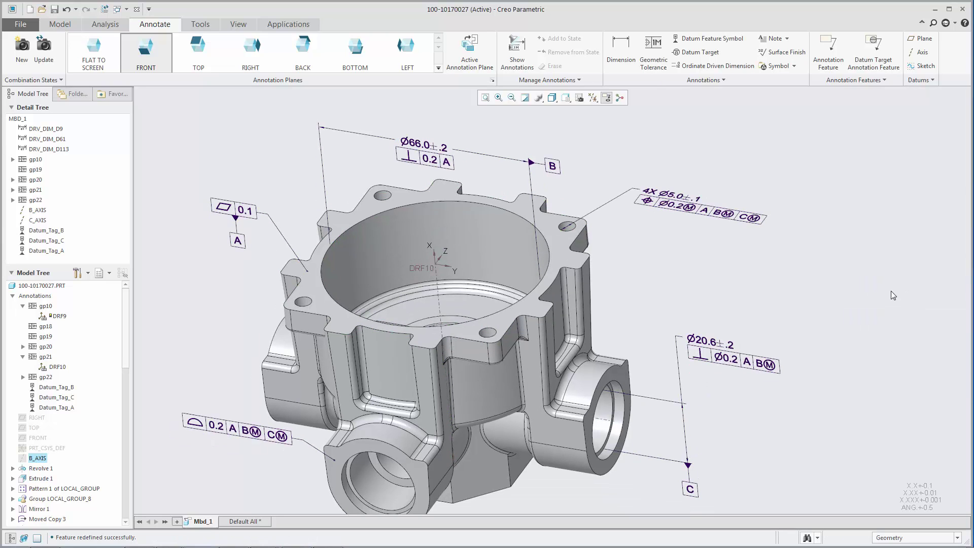
Expand the gp22 profile tolerance and check DRF10 under both gp22 and gp21
left_click(224, 432)
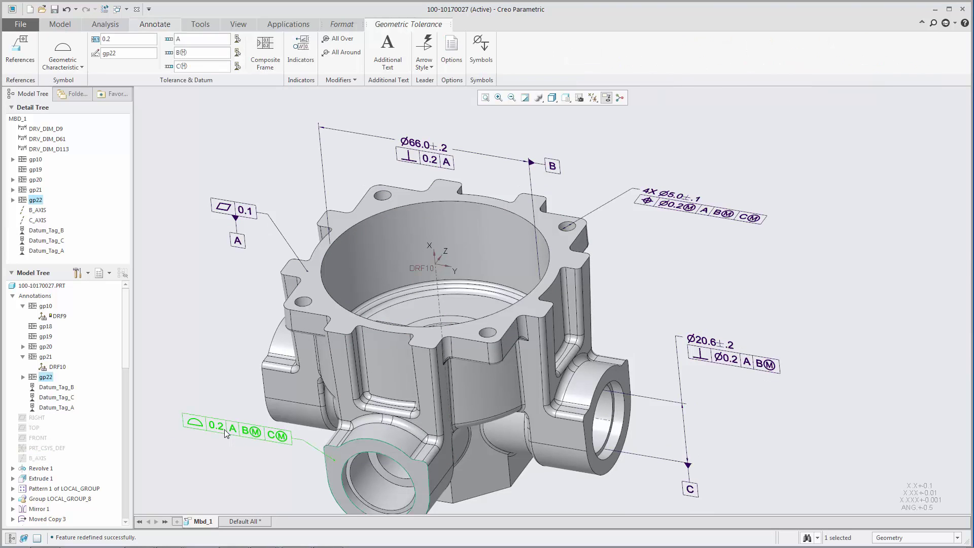
left_click(24, 378)
left_click(58, 388)
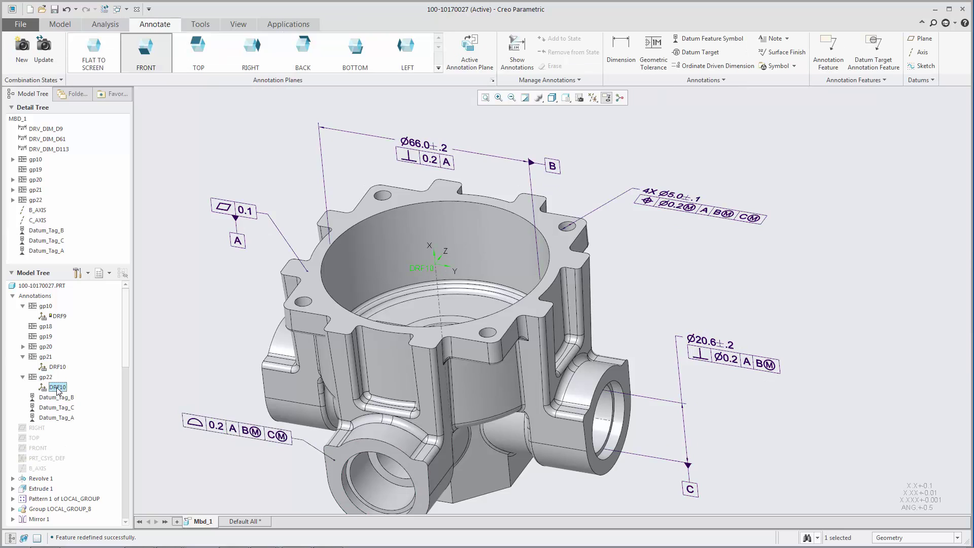
left_click(61, 368)
Remove datum C from the 4X Ø5.0 hole position tolerance, then check DRF10 under gp22
left_click(721, 212)
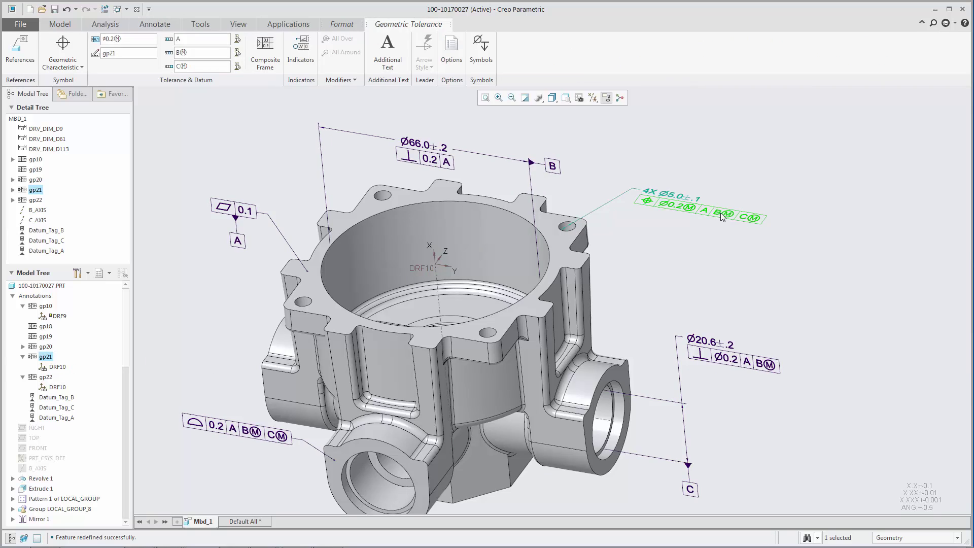
left_click(204, 67)
key("BackSpace")
left_click(194, 140)
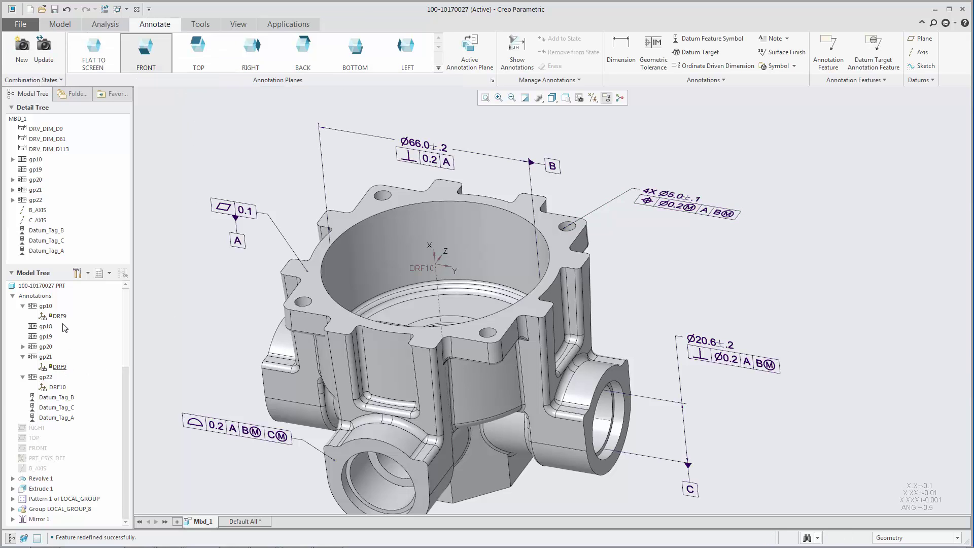
left_click(59, 389)
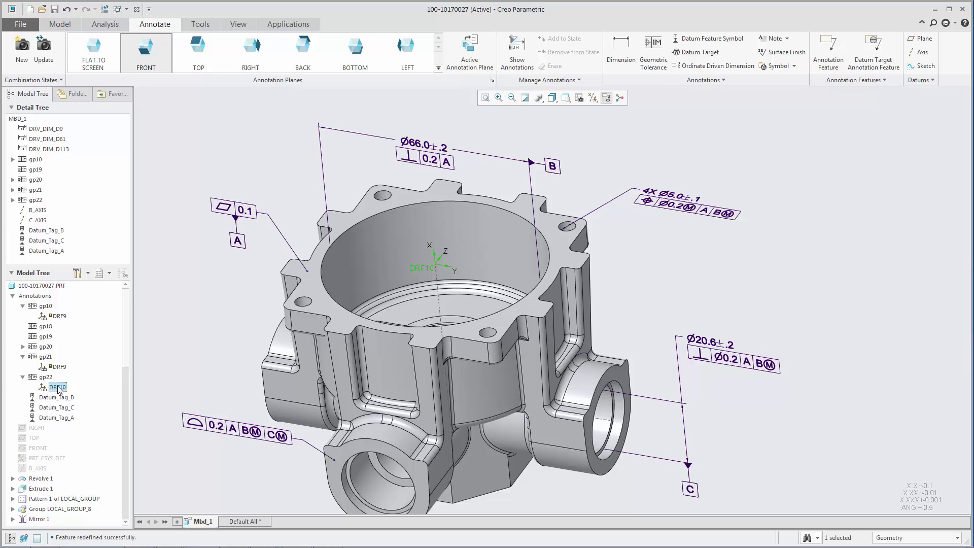
Delete the 0.2 surface profile tolerance gp22 at lower left
left_click(210, 424)
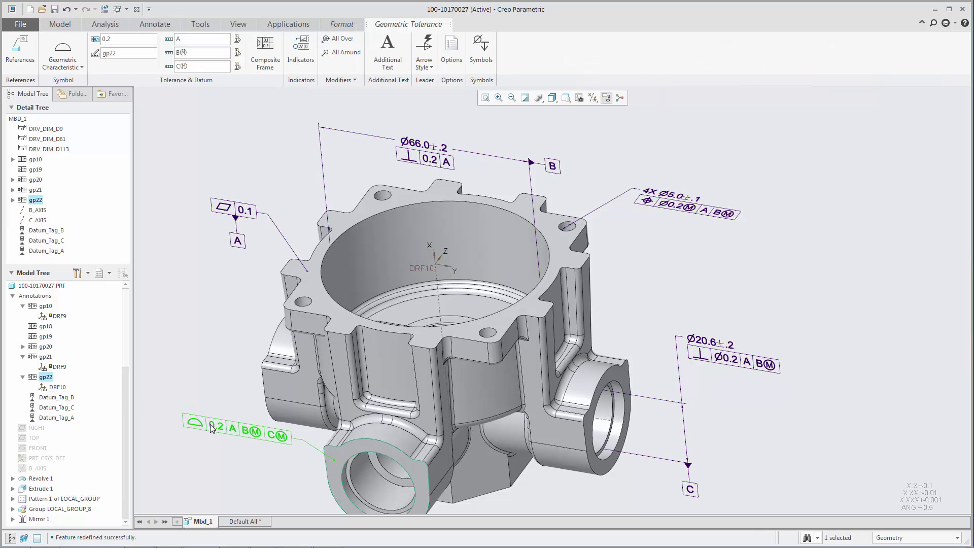
right_click(211, 423)
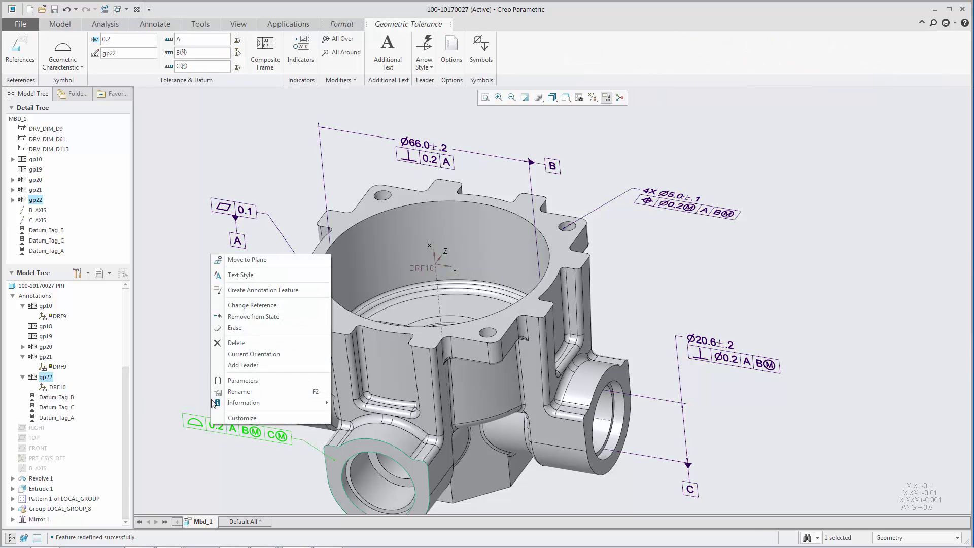
left_click(226, 344)
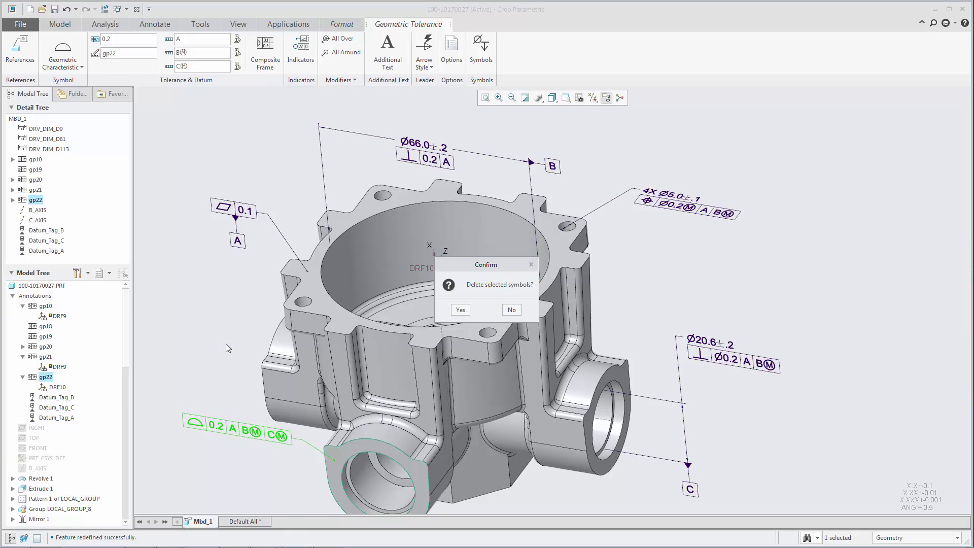
left_click(460, 309)
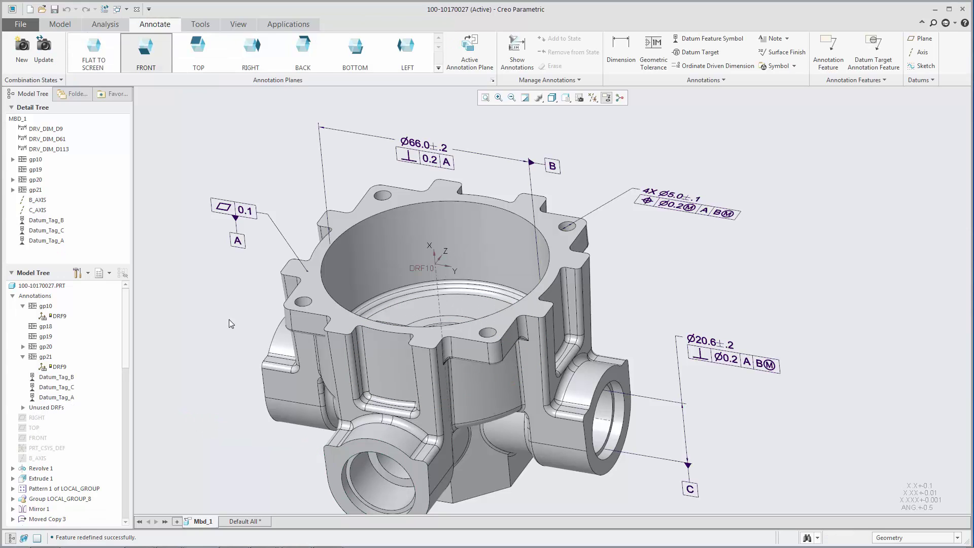
Expand Unused DRFs and inspect DRF10 there
left_click(23, 408)
left_click(54, 420)
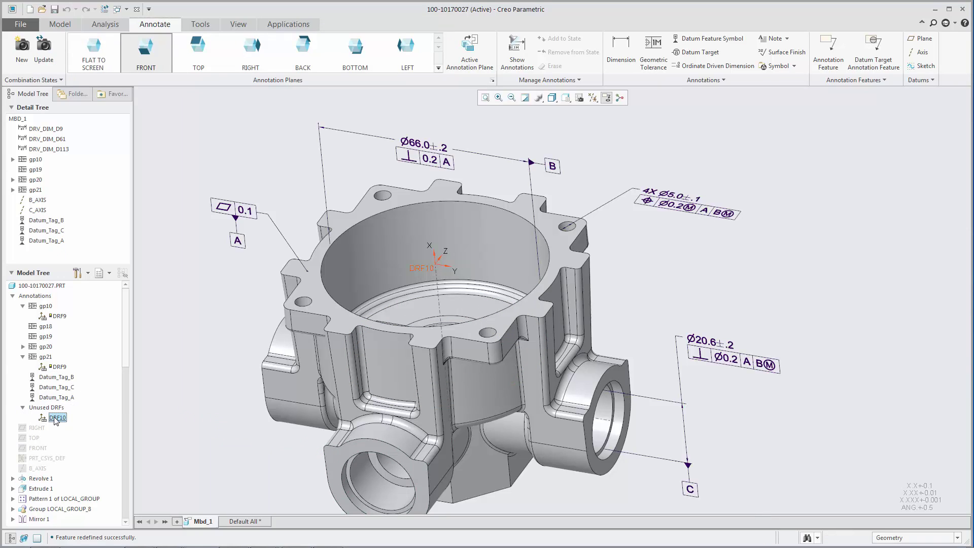
left_click(175, 412)
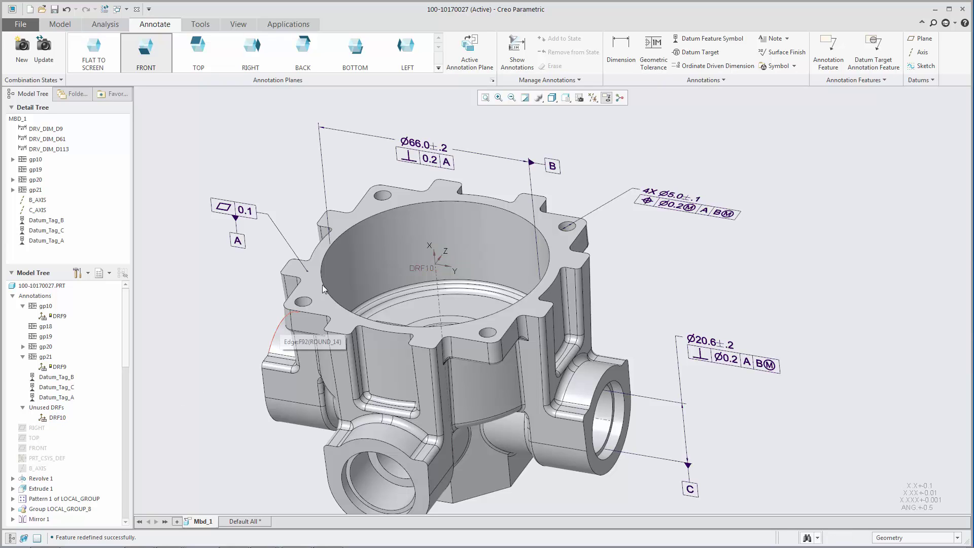
Attach the new position tolerance to the side port bore above Ø20.6, adding the MMC modifier to datum C
left_click(651, 50)
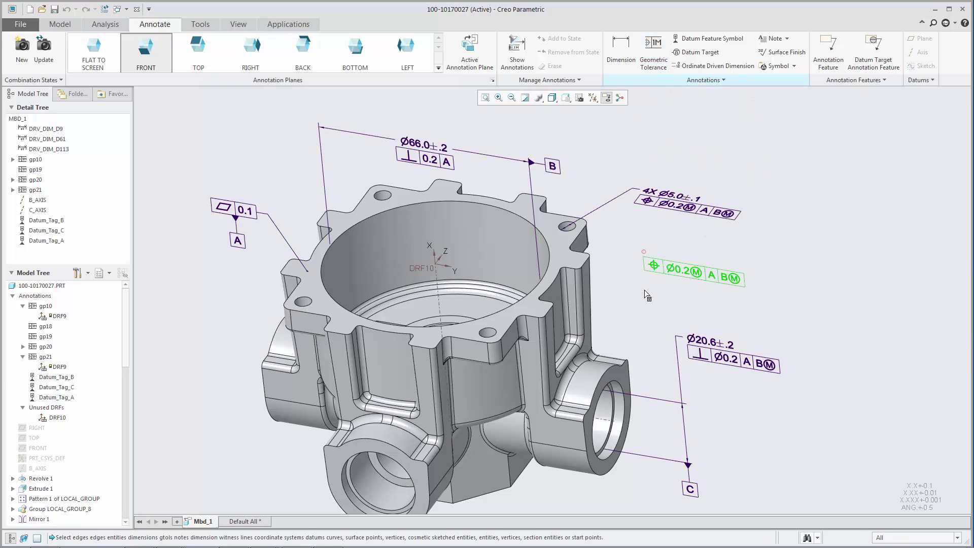
left_click(624, 377)
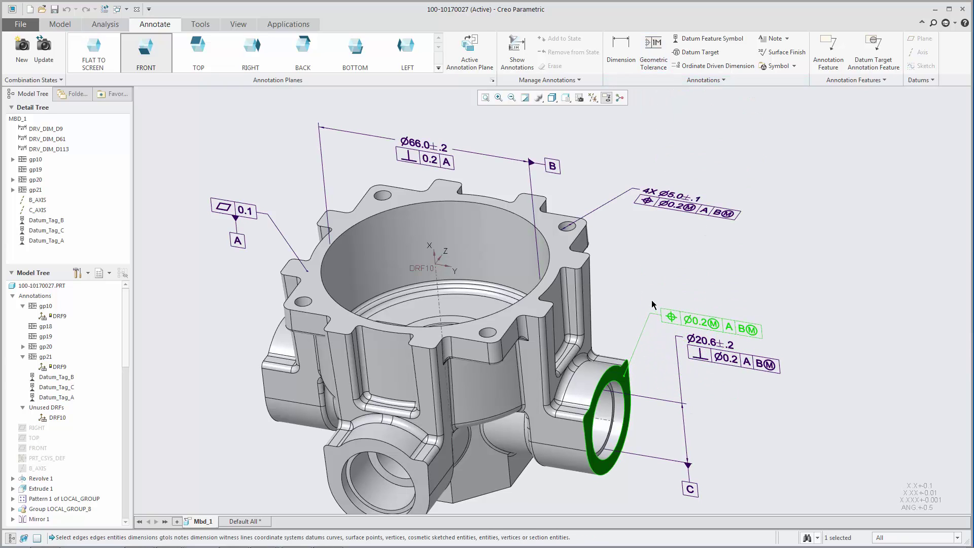
middle_click(656, 288)
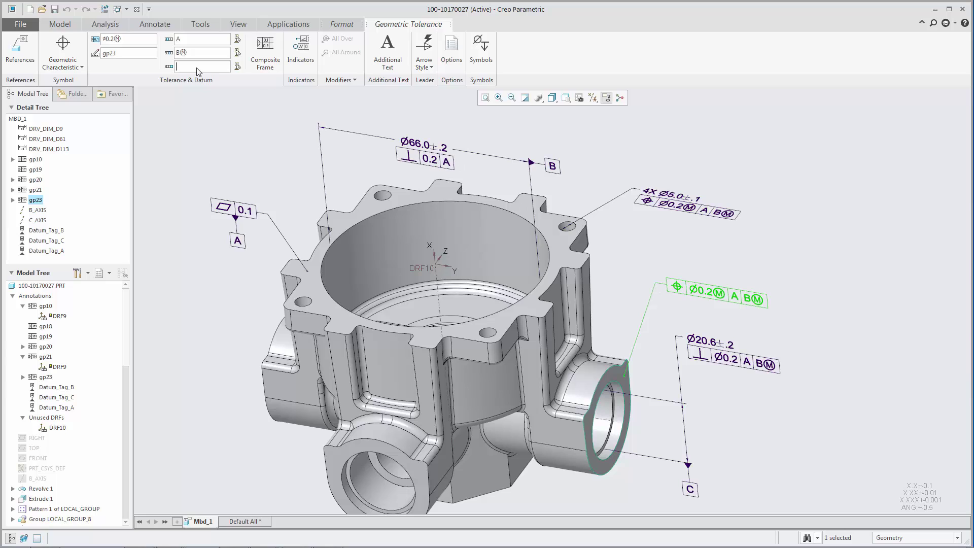
type("C")
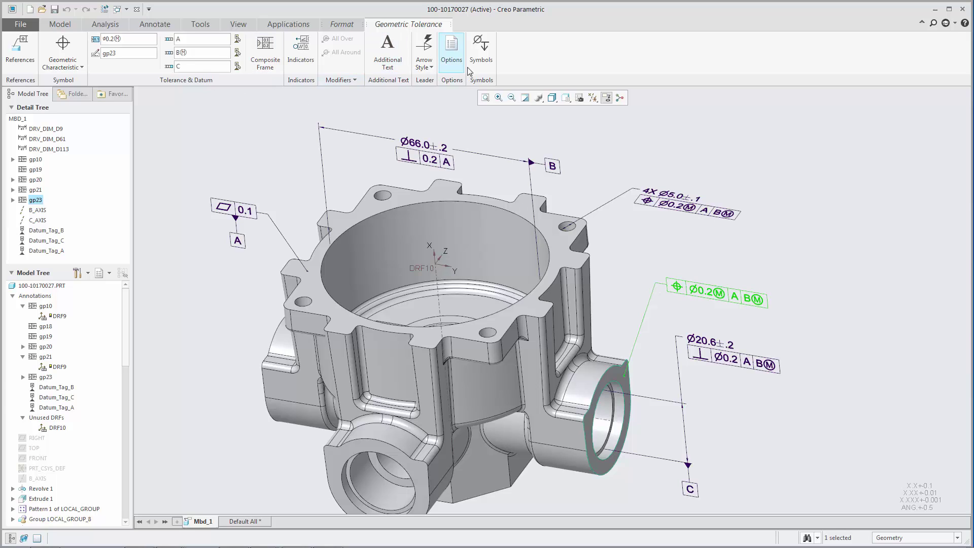
left_click(481, 61)
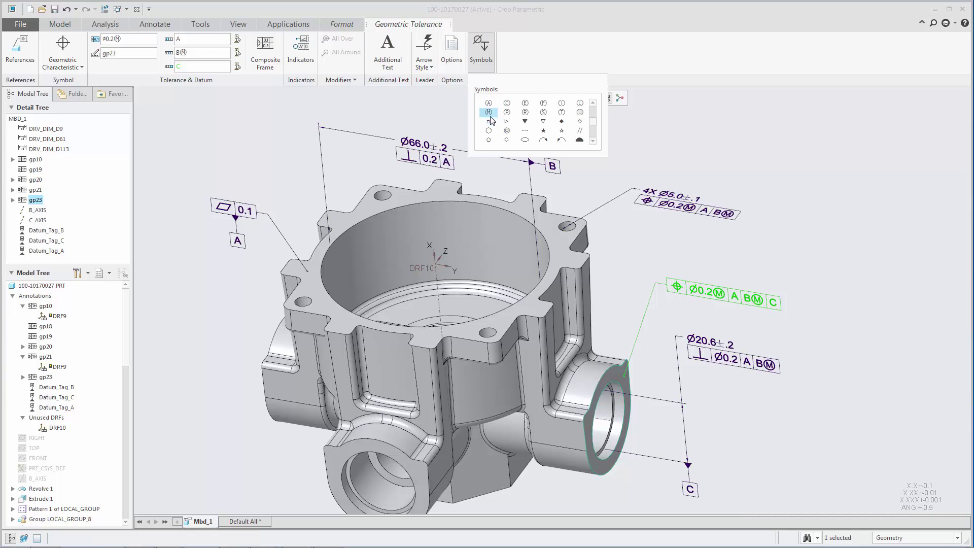
left_click(489, 112)
left_click(284, 112)
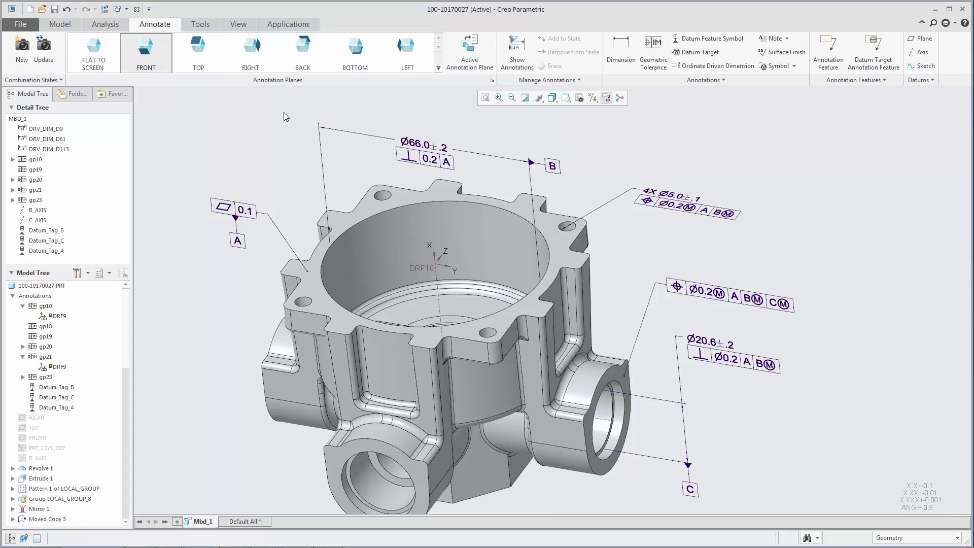